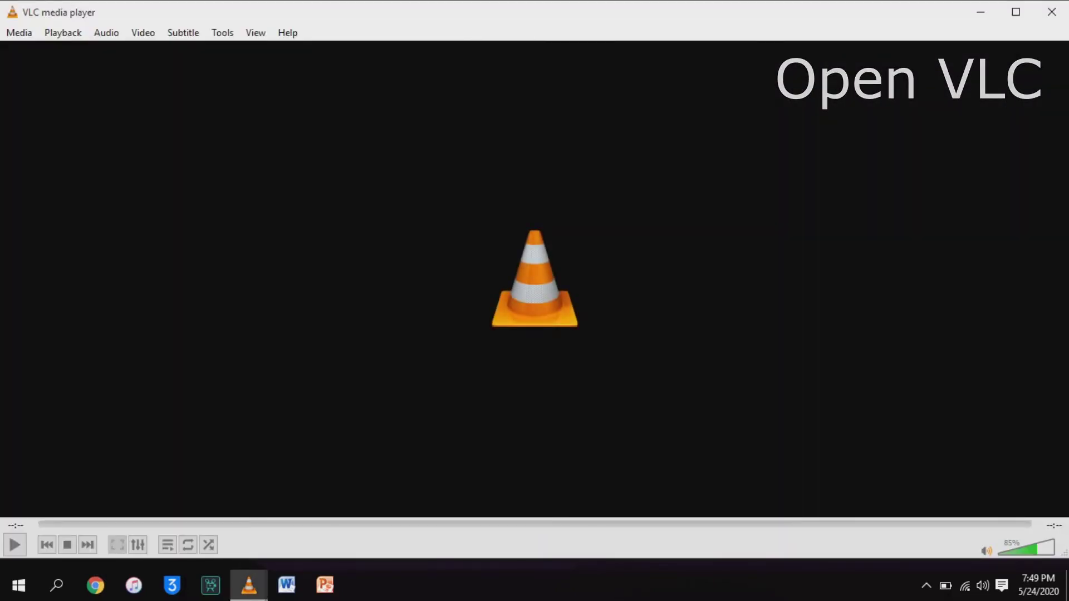
# Open the capture device settings and set the capture mode to Desktop
pyautogui.click(19, 33)
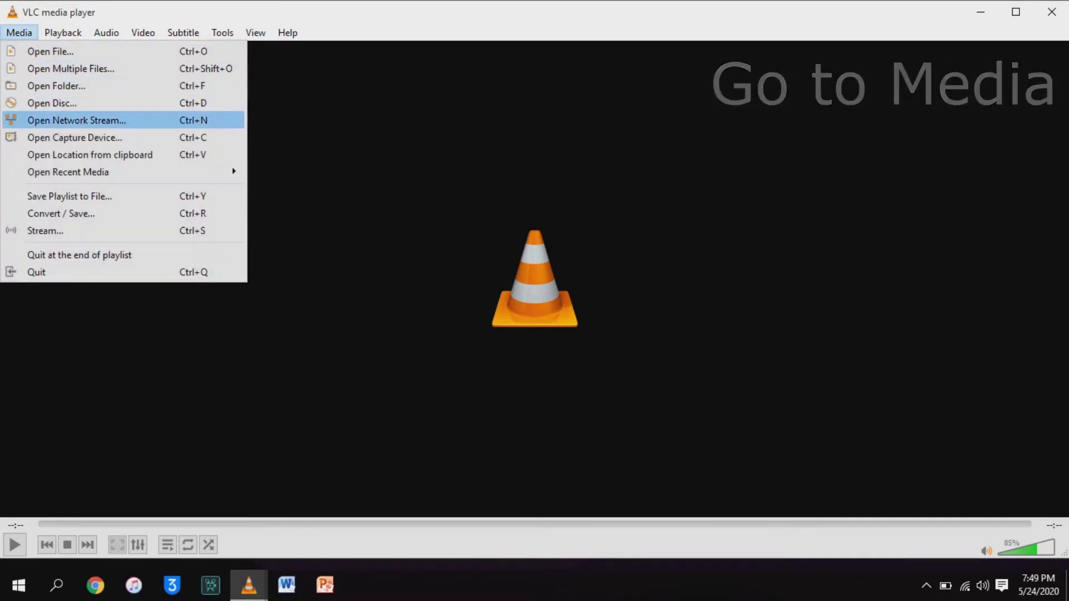
pyautogui.press('Down')
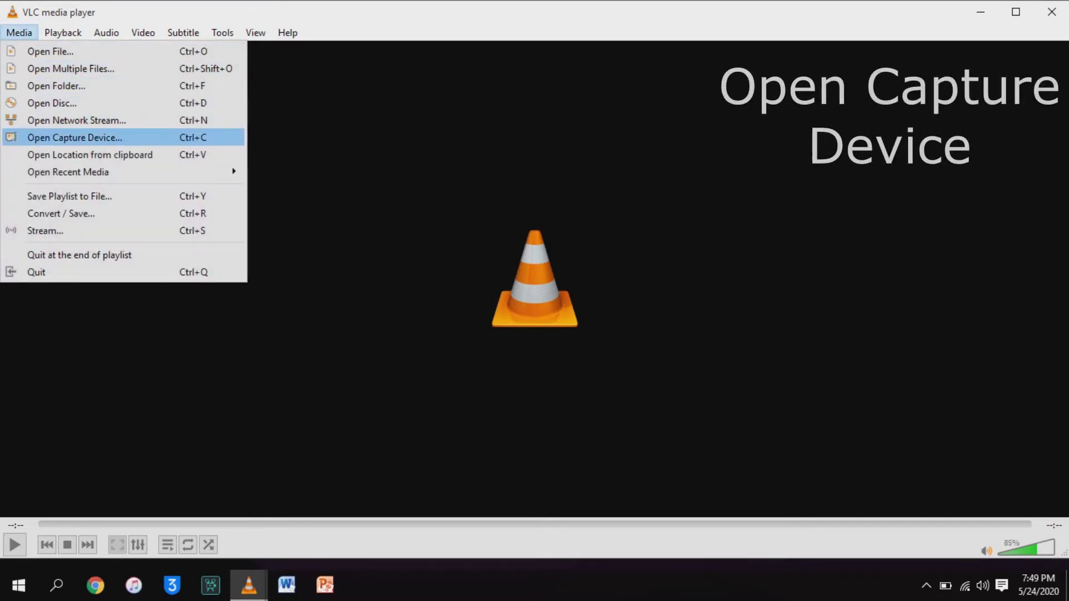
pyautogui.press('Return')
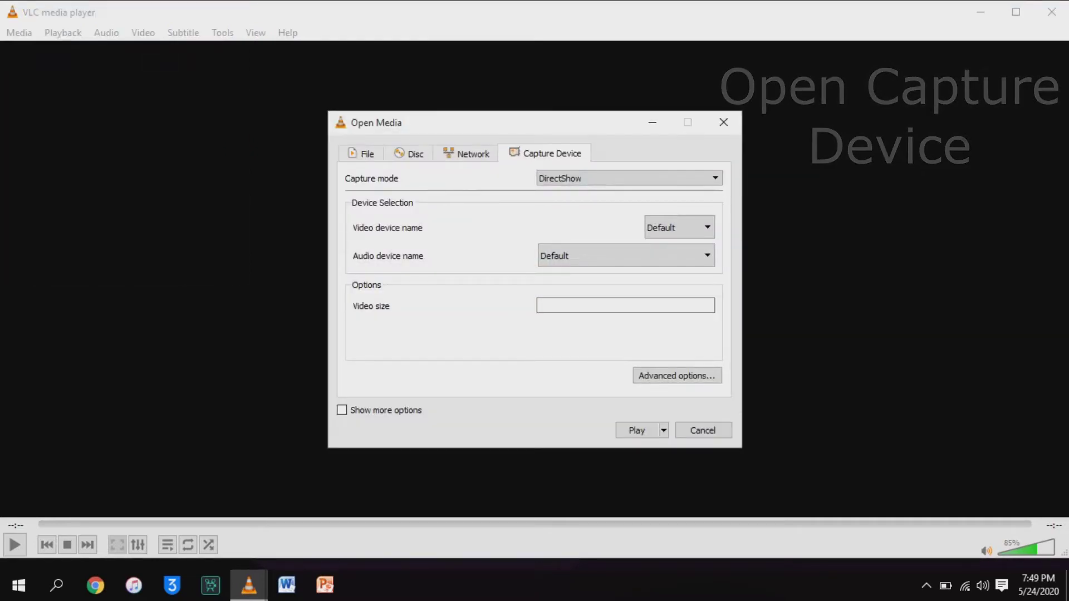
pyautogui.hotkey('alt', 'Down')
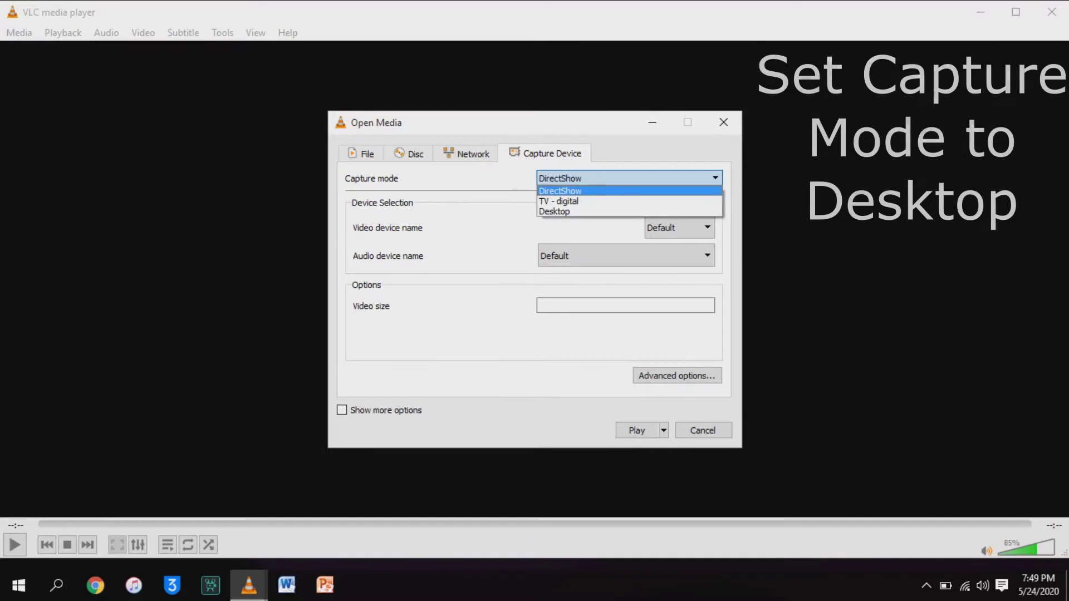
pyautogui.press('Down')
pyautogui.press('Down')
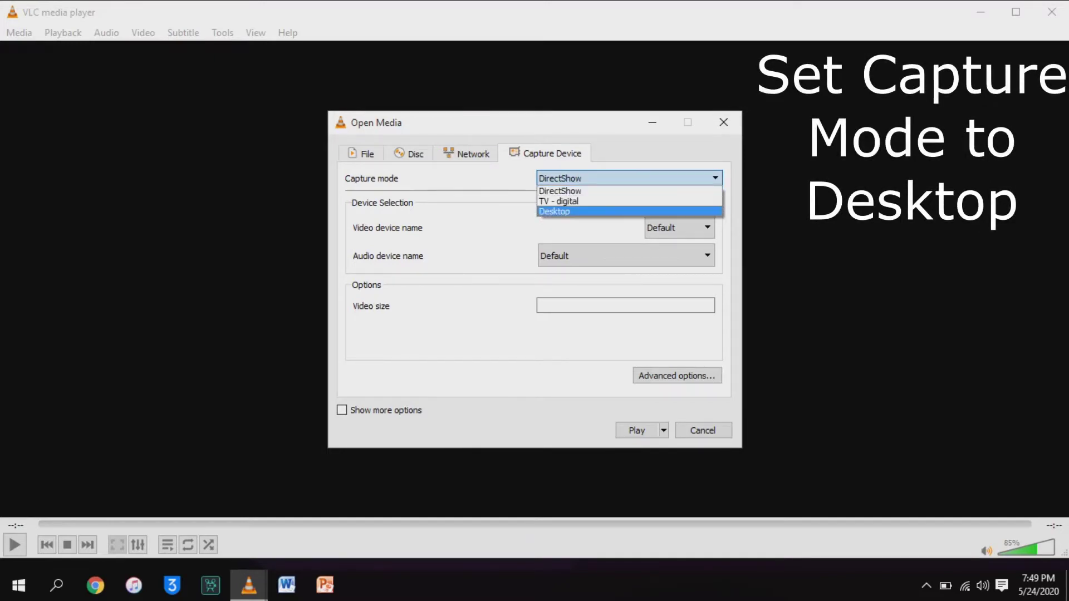
pyautogui.press('Return')
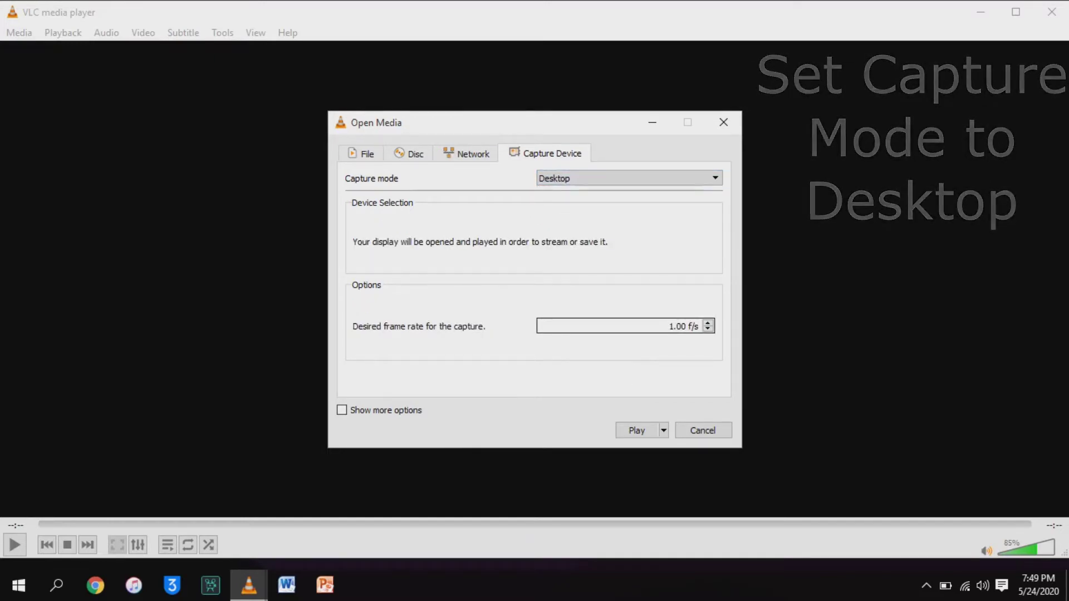
# Set the desired capture frame rate to 24.00 f/s and choose to convert the desktop capture
pyautogui.doubleClick(672, 326)
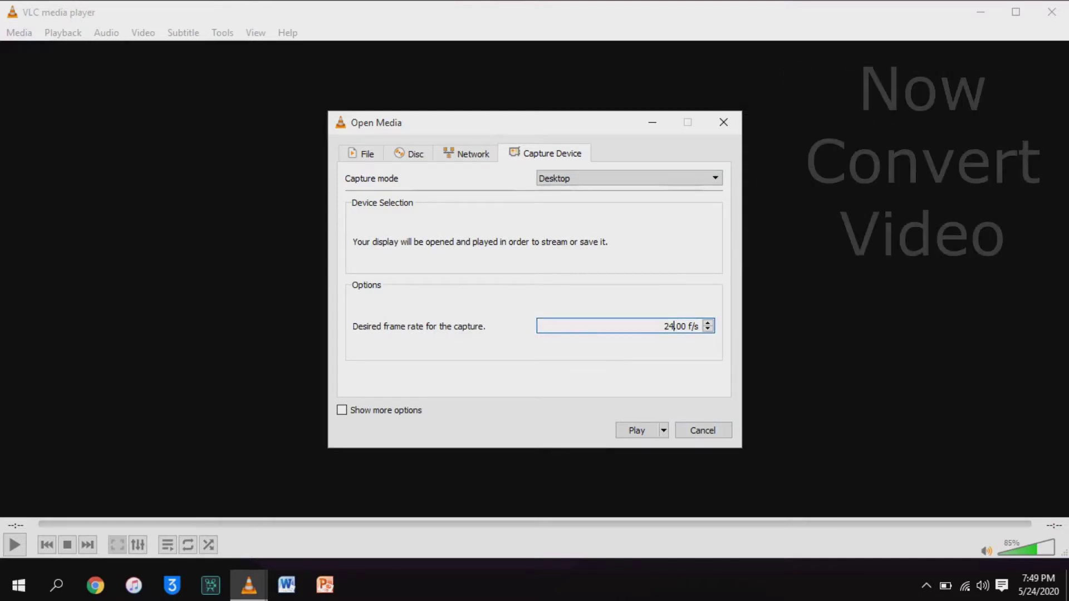
pyautogui.click(664, 431)
pyautogui.press('Down')
pyautogui.press('Down')
pyautogui.press('Down')
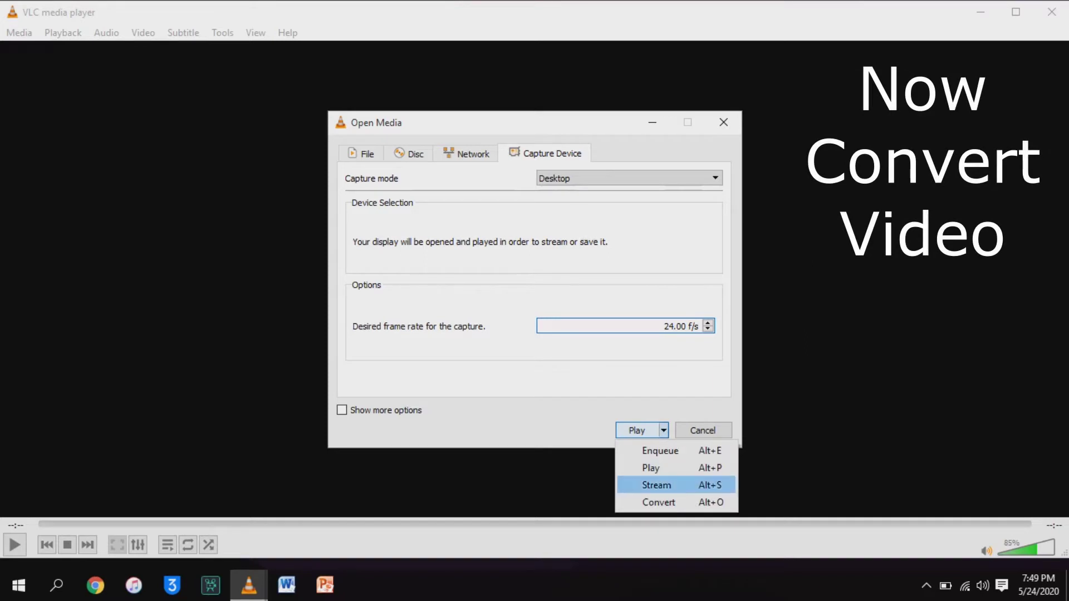
pyautogui.press('Down')
pyautogui.press('Return')
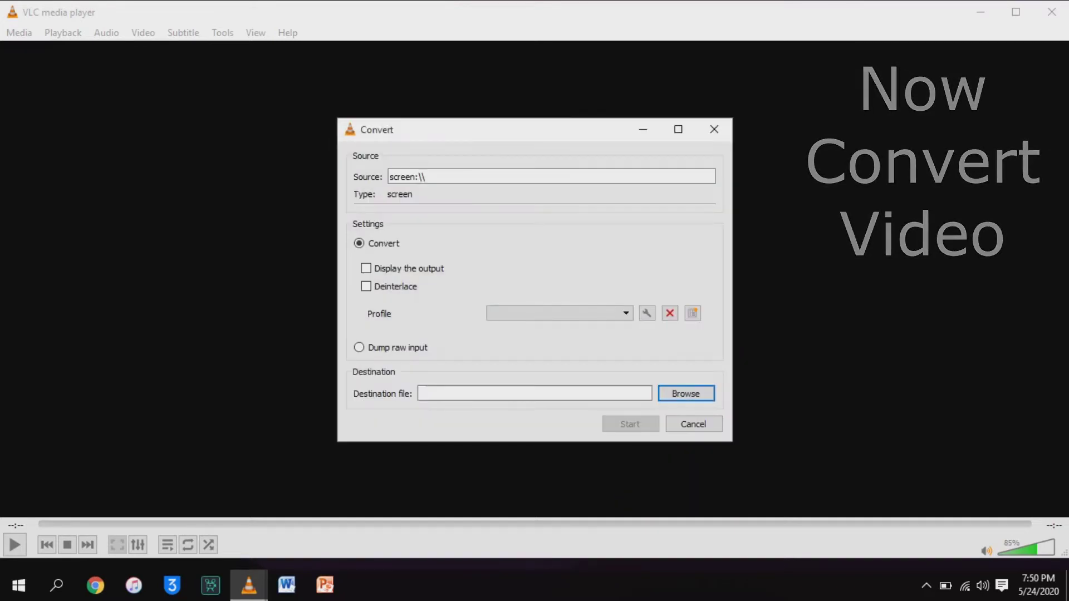
# Set the destination to an MP4 file named Screen Recording Test in the Desktop folder
pyautogui.press('Return')
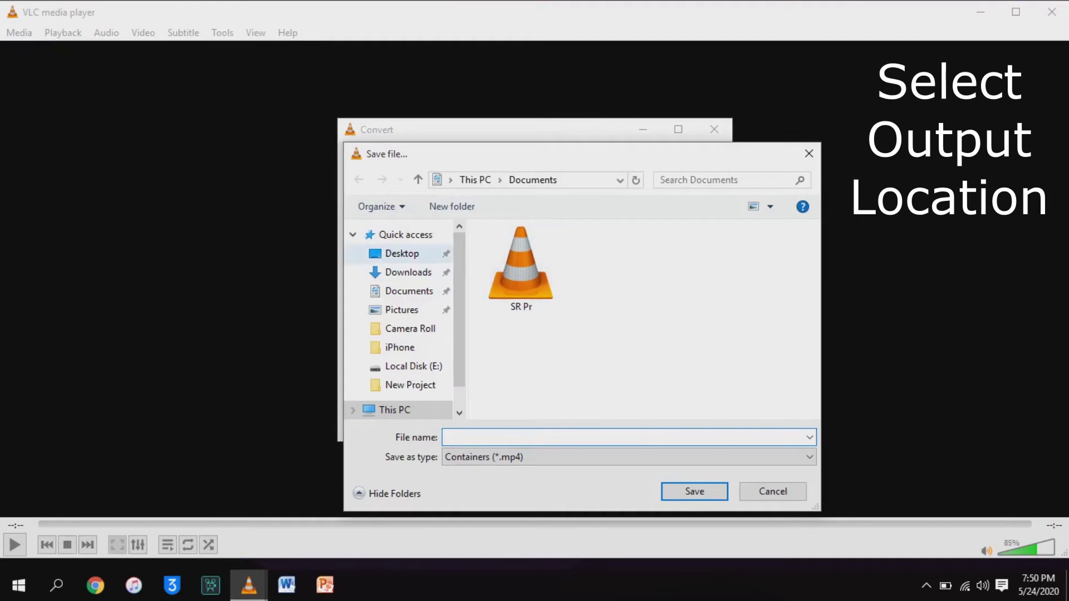
pyautogui.click(402, 254)
pyautogui.click(447, 438)
pyautogui.write('Screen Recor')
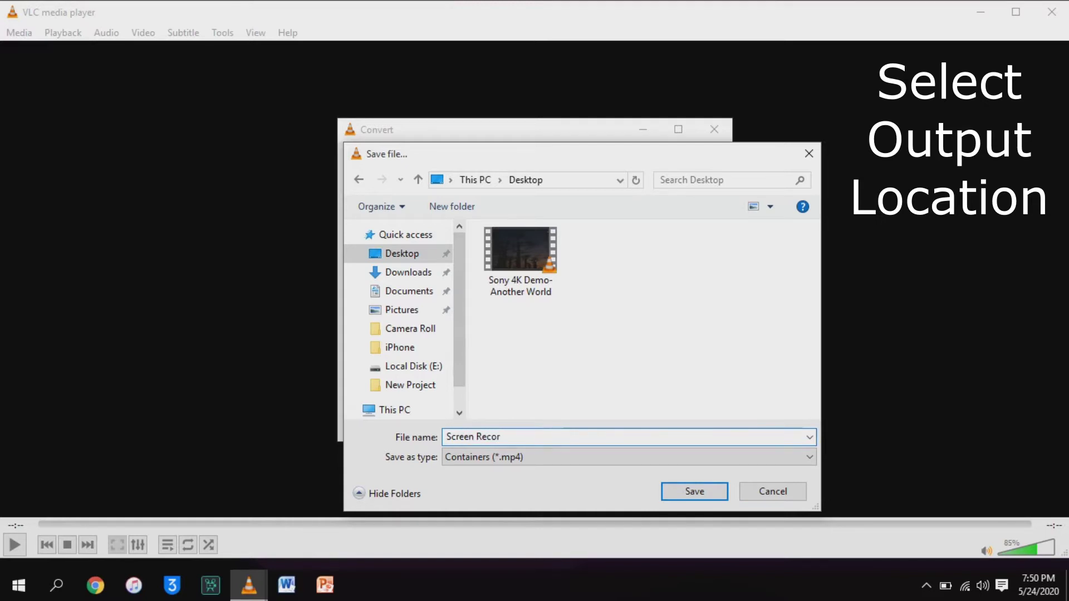
pyautogui.write('ding Test')
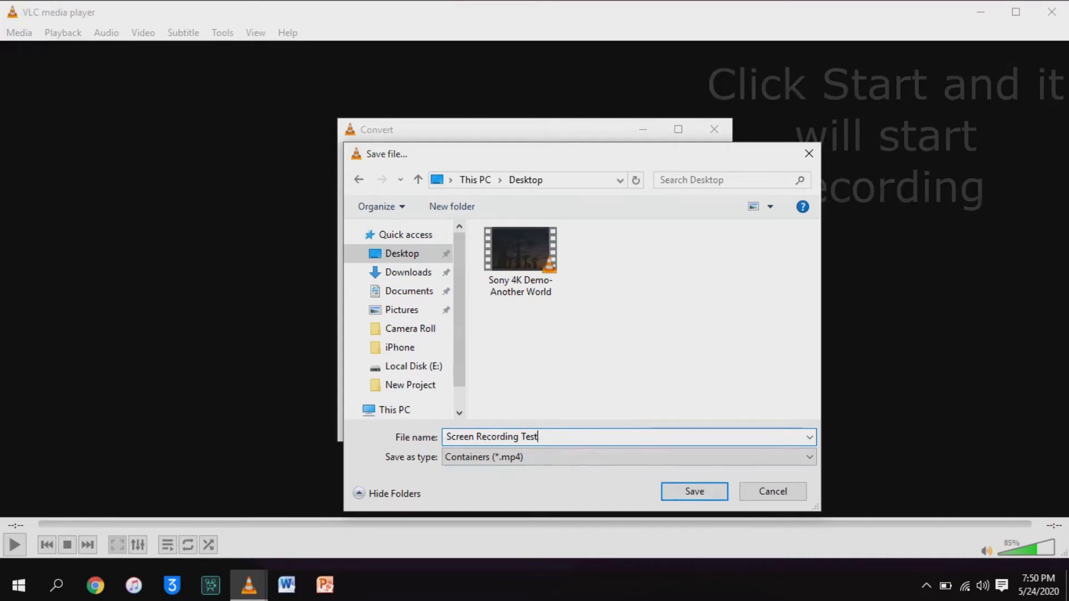
pyautogui.press('Return')
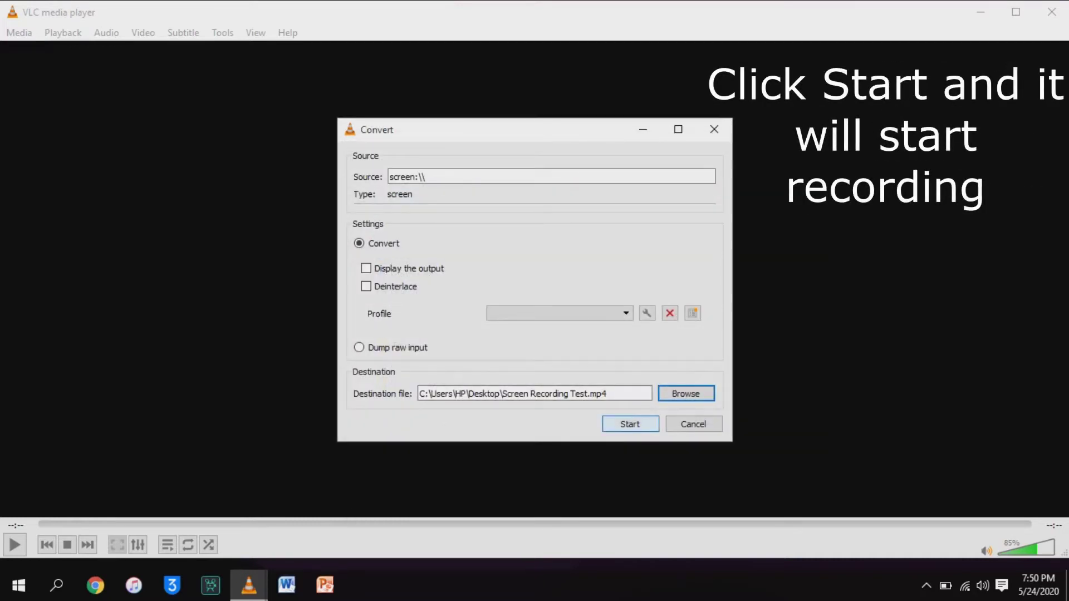
# Start the conversion to record the screen and minimize the player to reveal the desktop
pyautogui.click(630, 424)
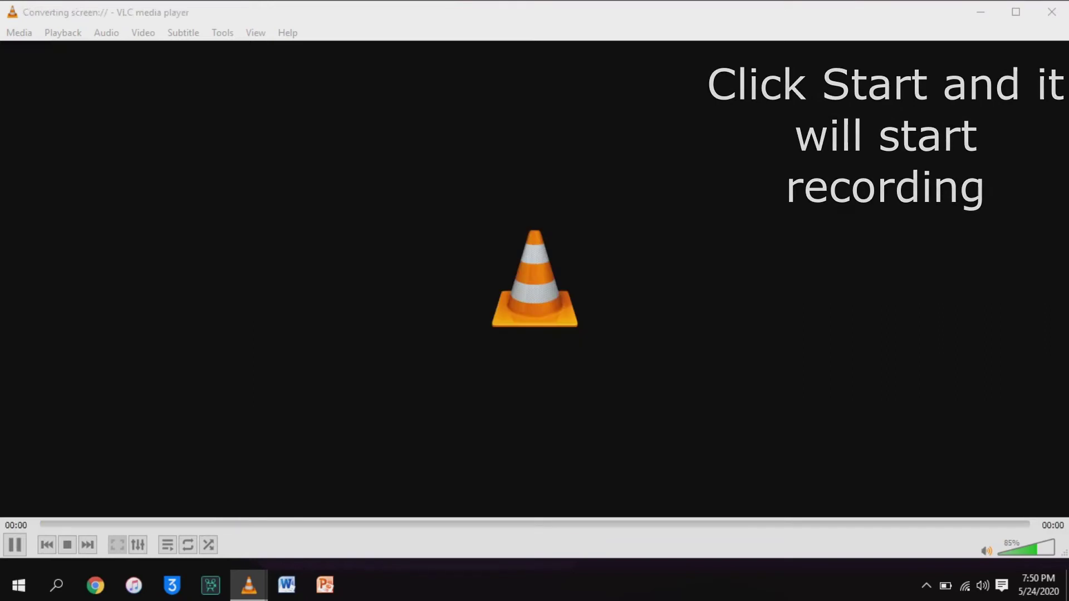
pyautogui.click(981, 12)
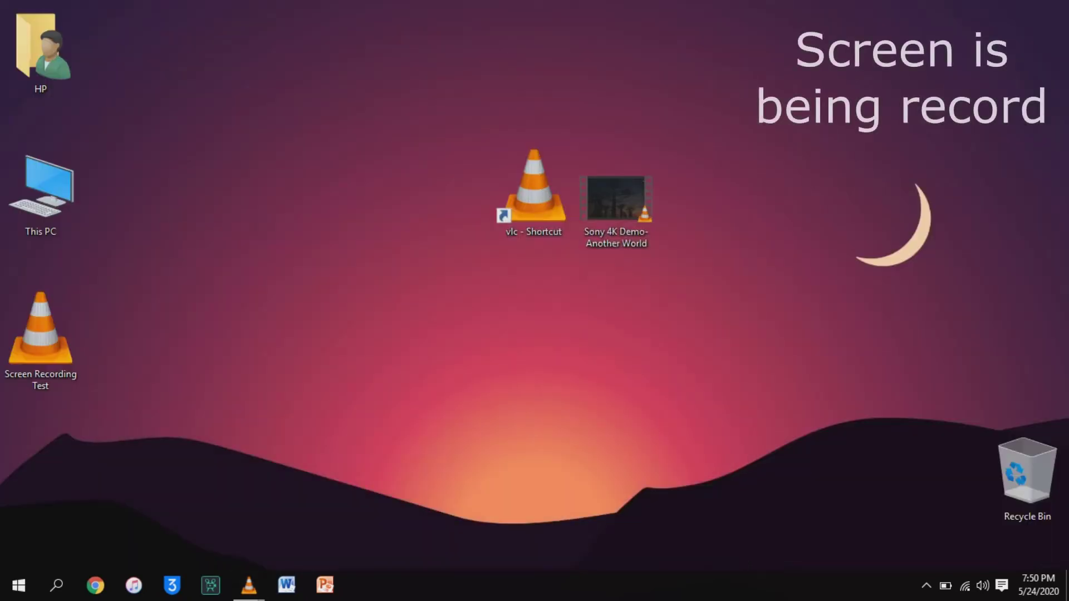
pyautogui.moveTo(132, 297); pyautogui.dragTo(0, 429)
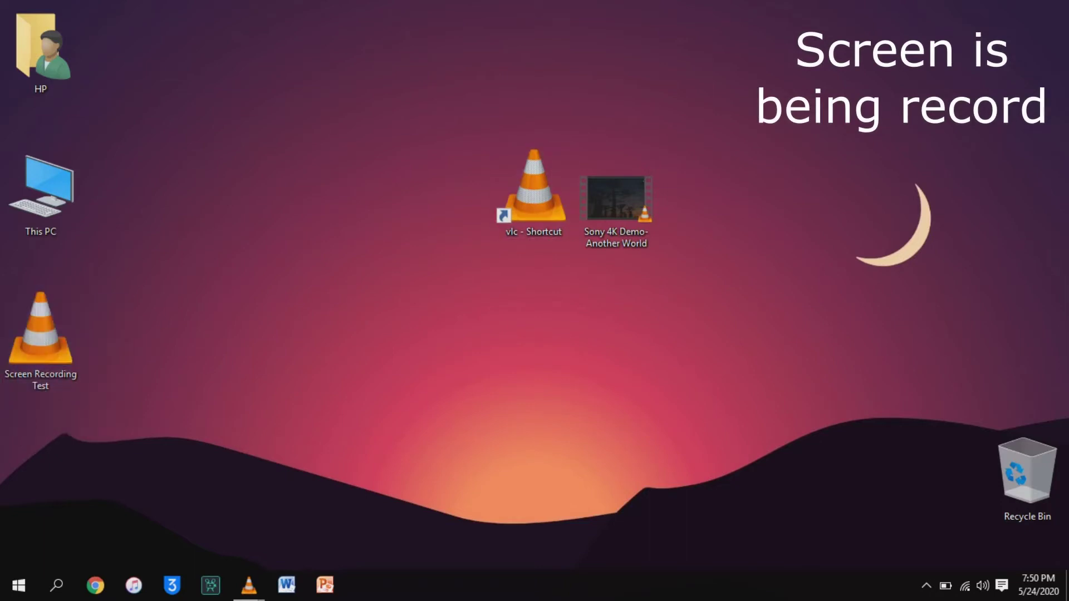
# Open the desktop video Sony 4K Demo- Another World with Movies & TV
pyautogui.rightClick(616, 220)
pyautogui.moveTo(663, 301)
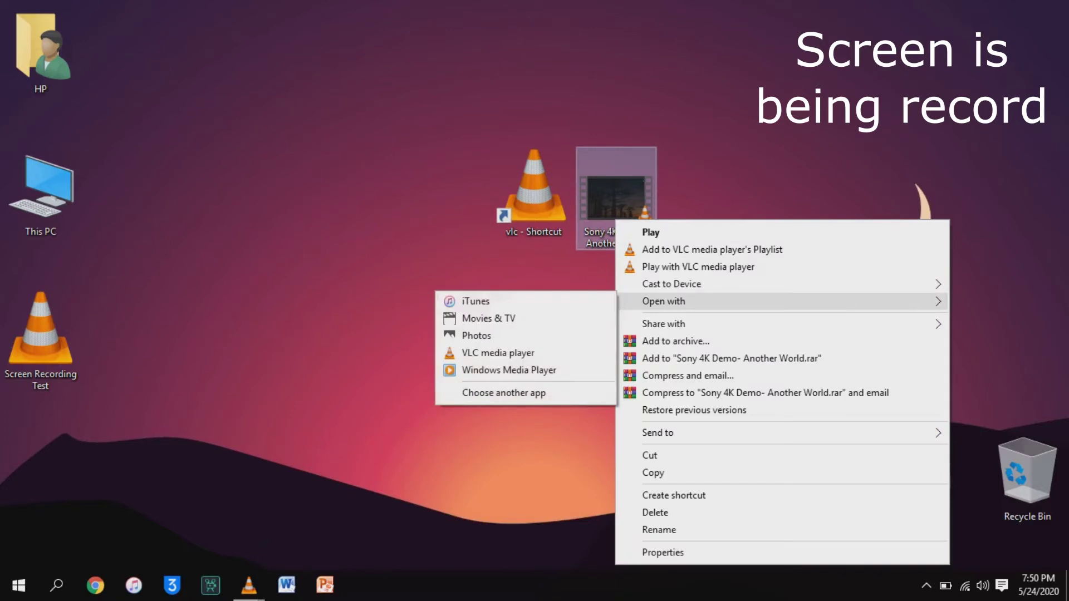
pyautogui.click(489, 318)
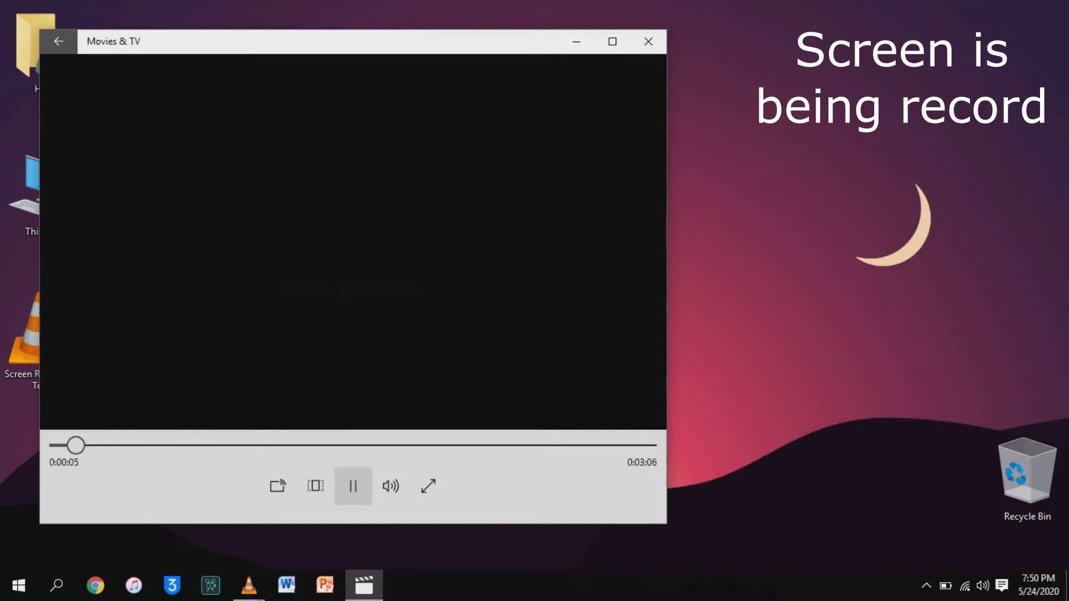
# Move the Movies & TV window slightly and skip ahead in the playing video
pyautogui.click(390, 486)
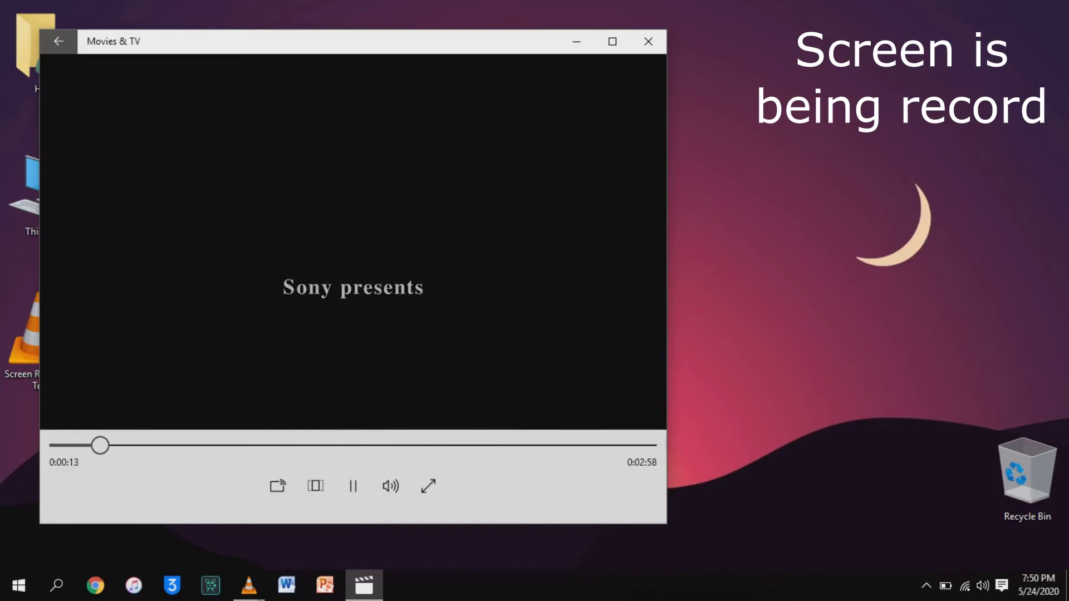
pyautogui.moveTo(353, 42); pyautogui.dragTo(325, 29)
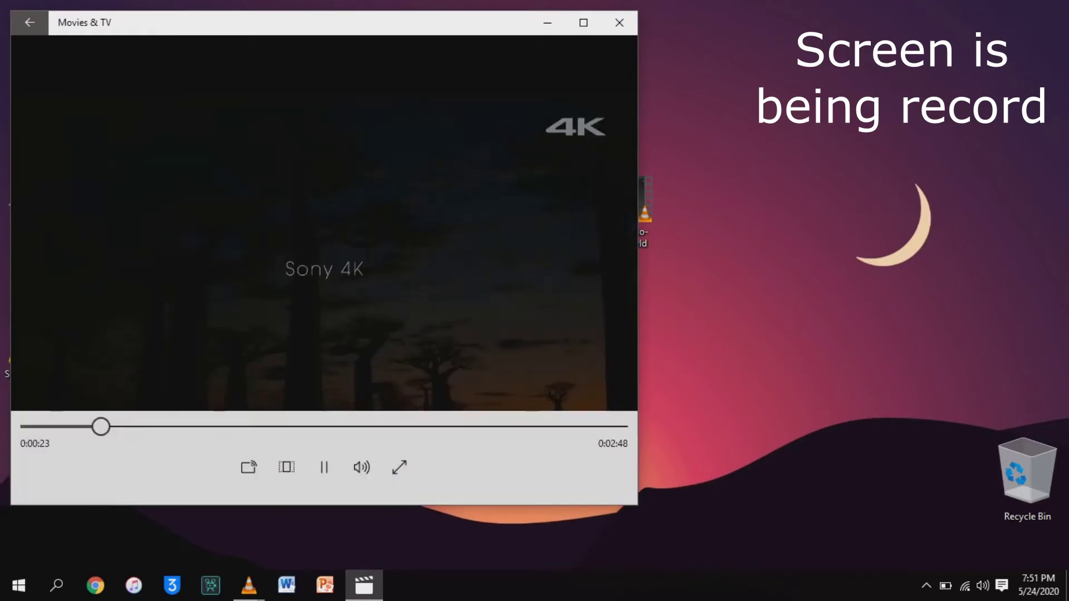
pyautogui.click(135, 427)
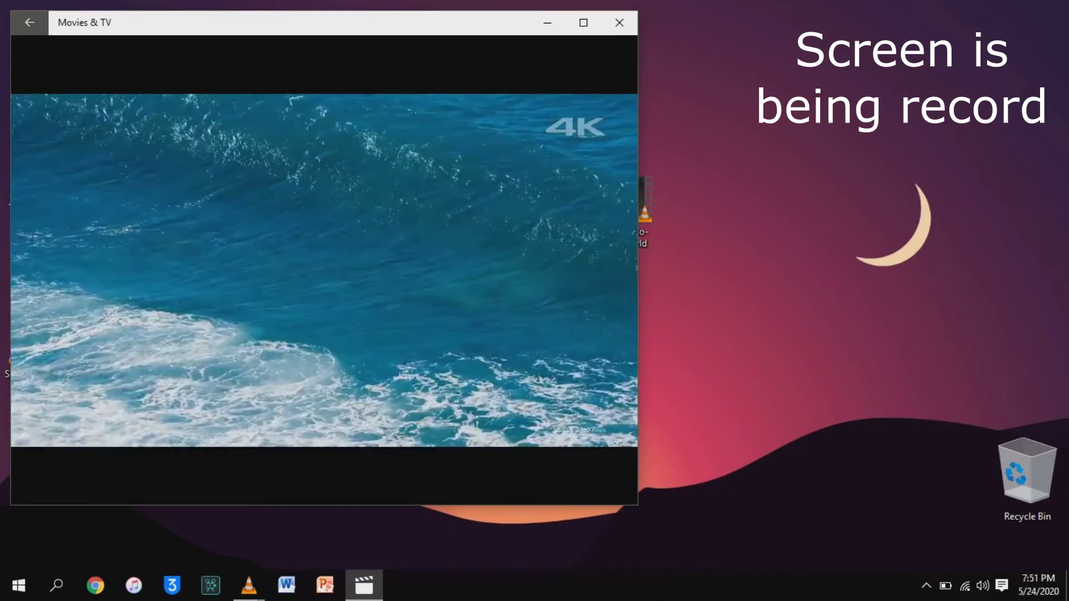
pyautogui.press('Right')
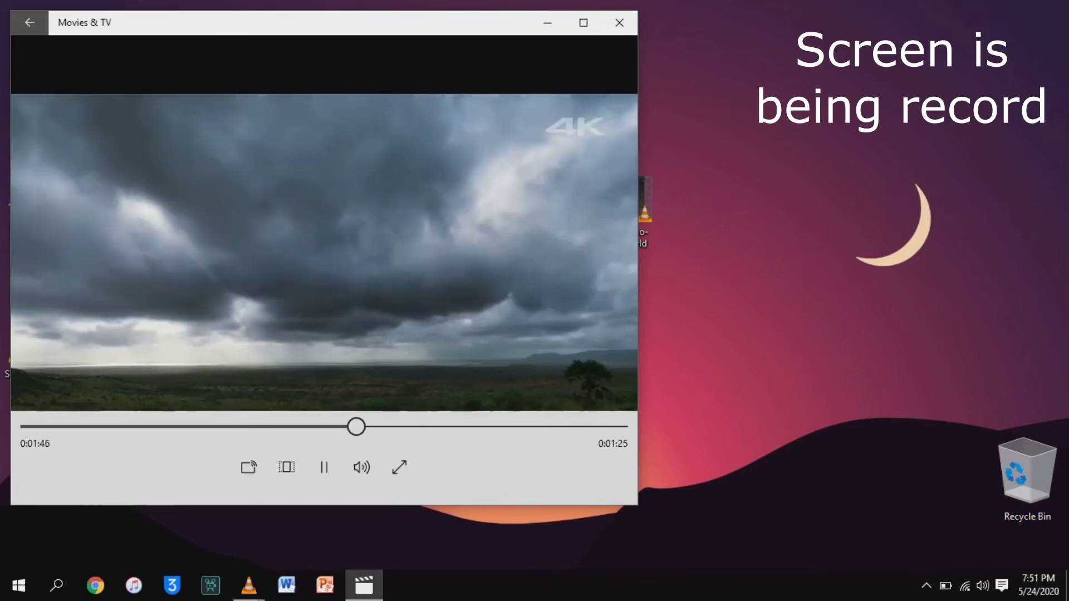
# Switch to Chrome and search the web for "nerd invader youtube"
pyautogui.click(96, 586)
pyautogui.write('nerd invader youtube')
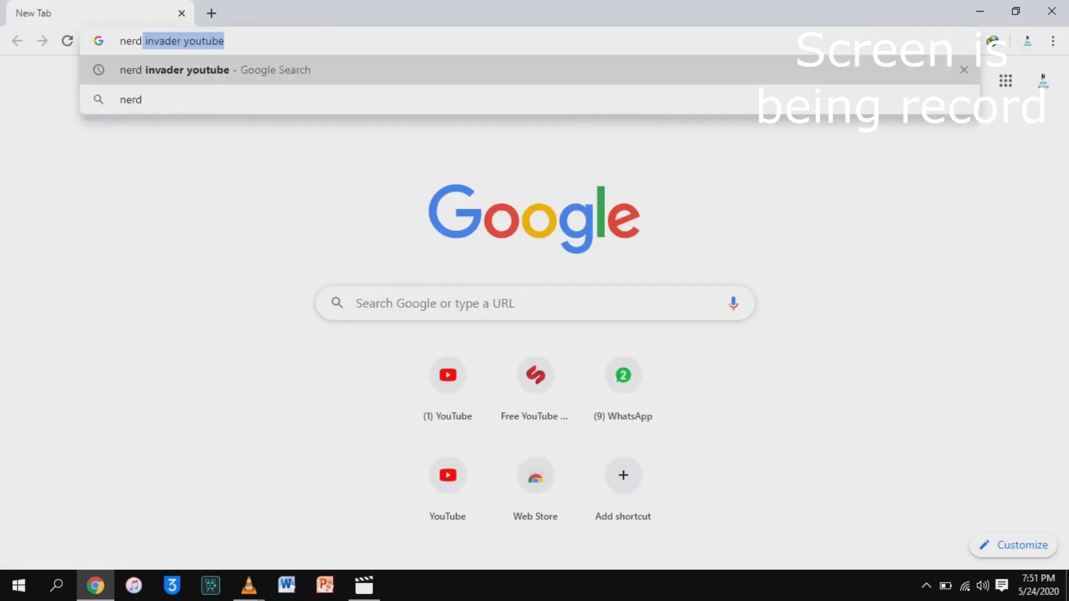
pyautogui.press('Return')
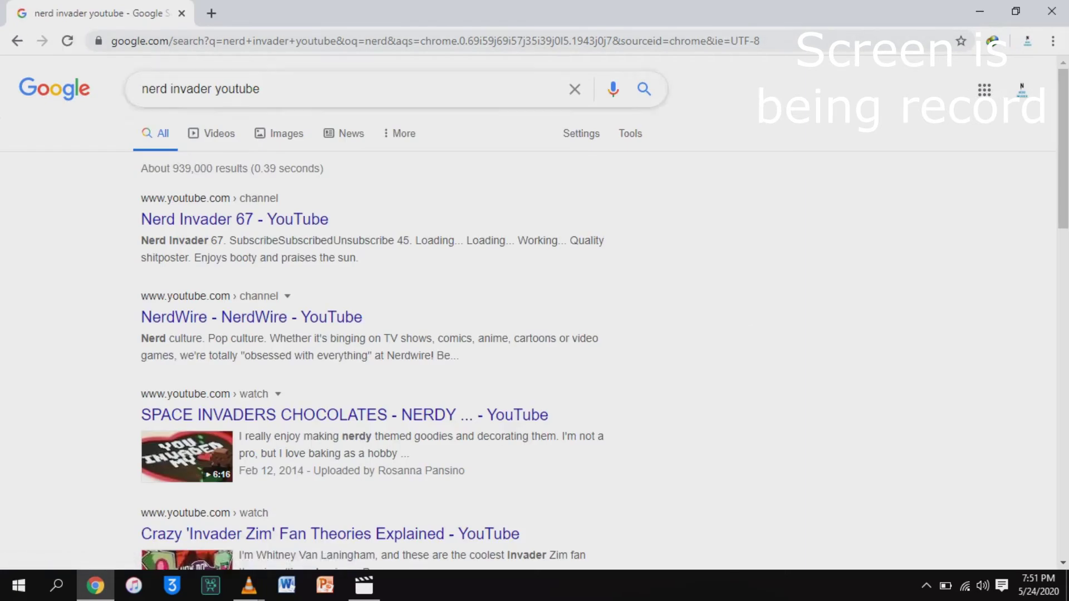
# Replace the search address with the suggested youtube.com address of the Nerd Invader channel and open it
pyautogui.click(295, 40)
pyautogui.write('ner')
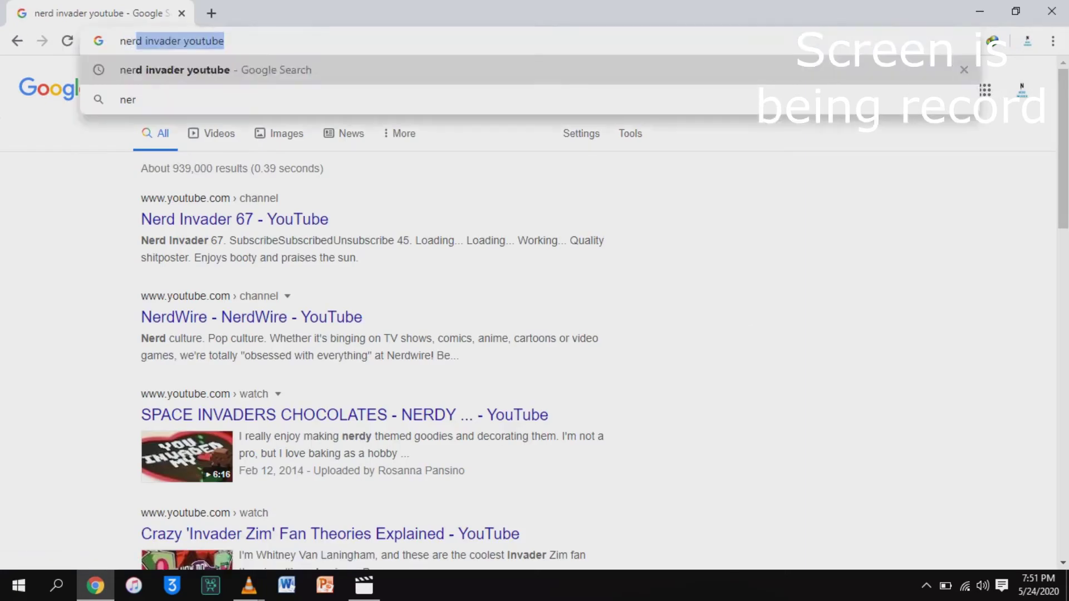
pyautogui.press('BackSpace')
pyautogui.press('BackSpace')
pyautogui.press('BackSpace')
pyautogui.press('BackSpace')
pyautogui.write('youtube.com')
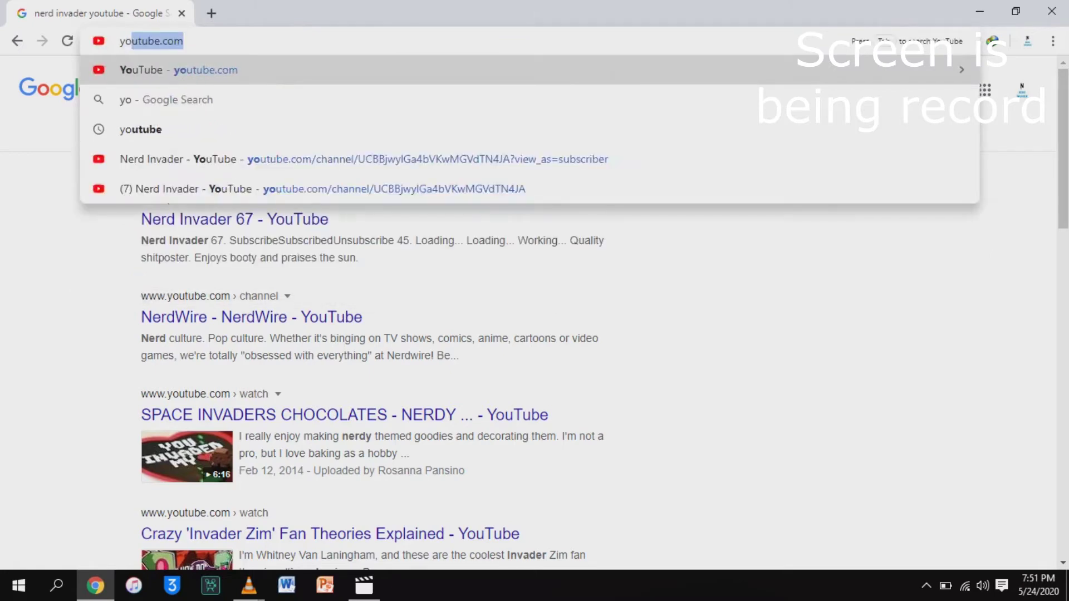
pyautogui.press('Down')
pyautogui.press('Down')
pyautogui.press('Down')
pyautogui.press('Return')
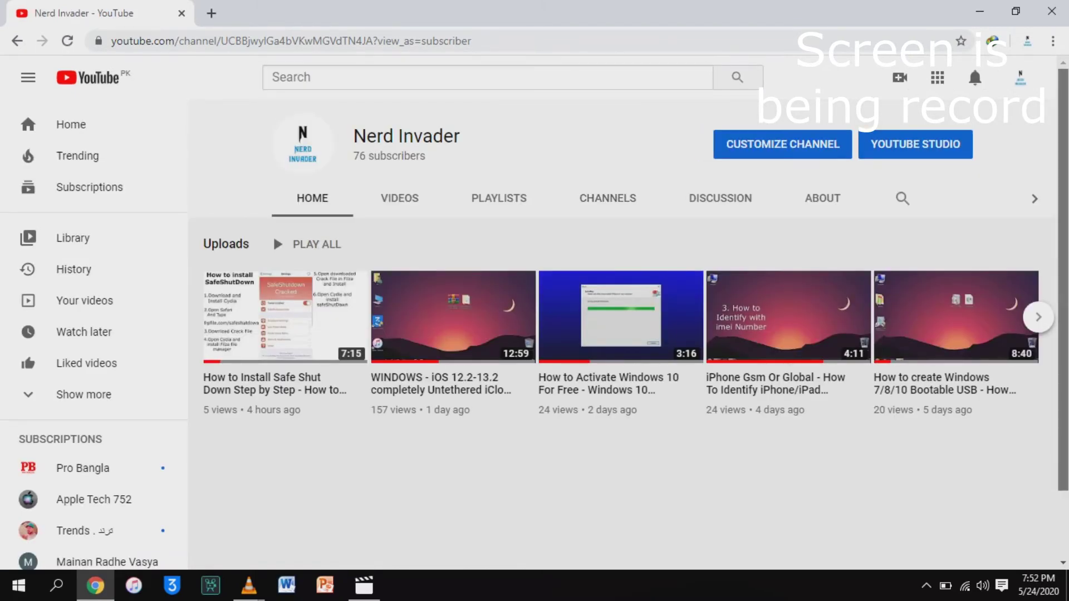
# Open the Nerd Invader channel's list of videos and look through the uploads
pyautogui.scroll(-1, 622, 312)
pyautogui.scroll(-1, 454, 250)
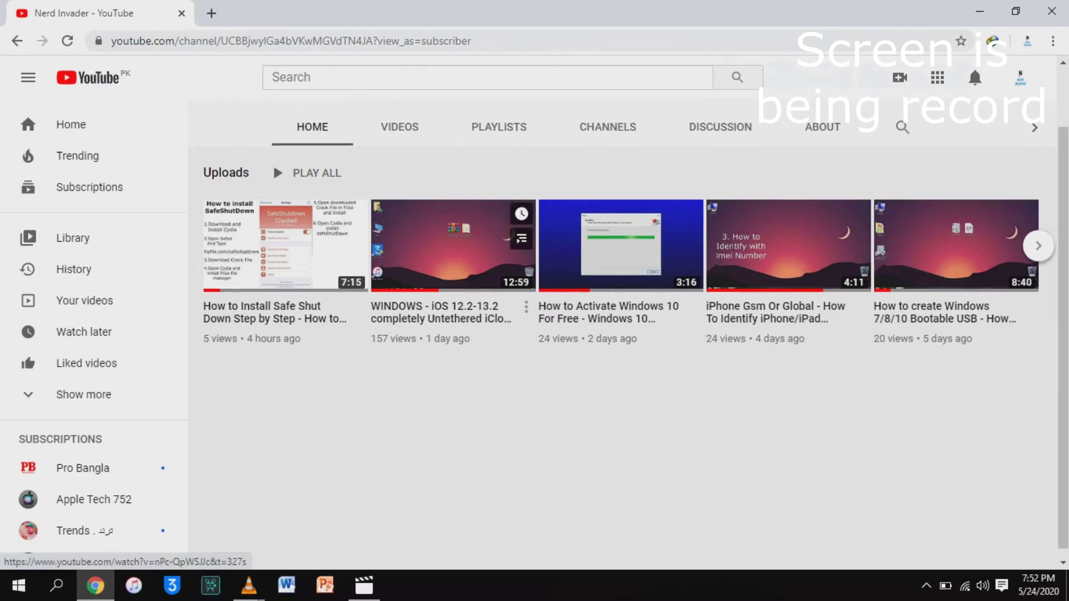
pyautogui.click(399, 126)
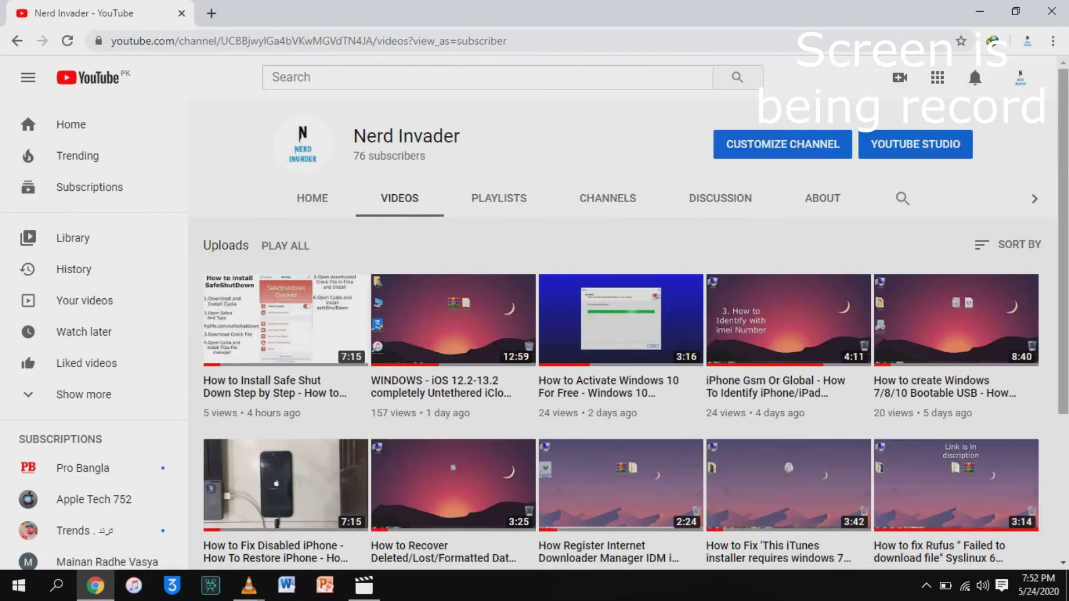
pyautogui.scroll(-2, 629, 320)
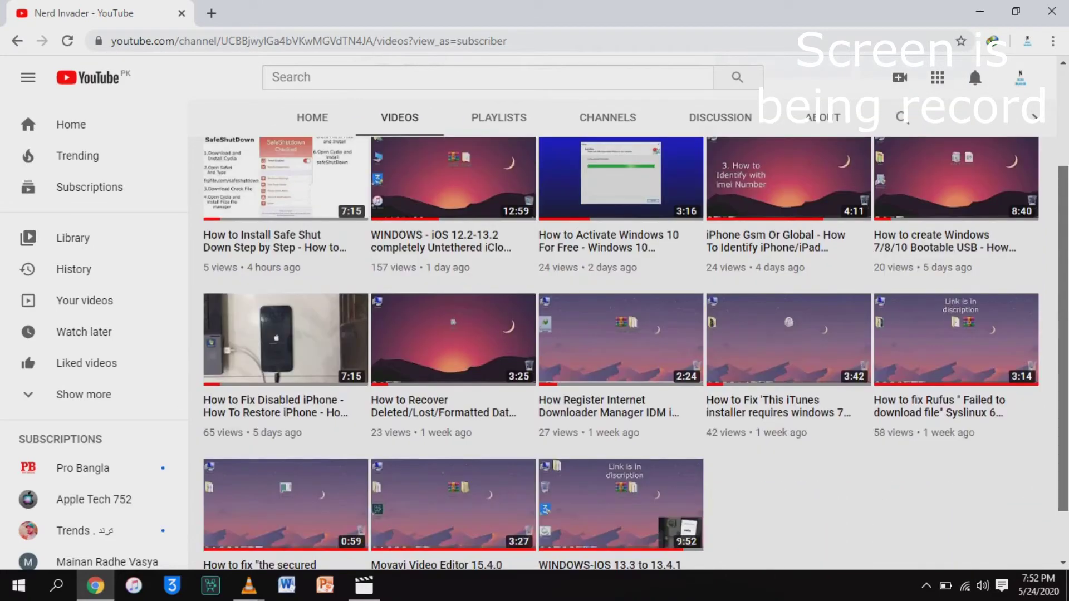
pyautogui.scroll(2, 629, 354)
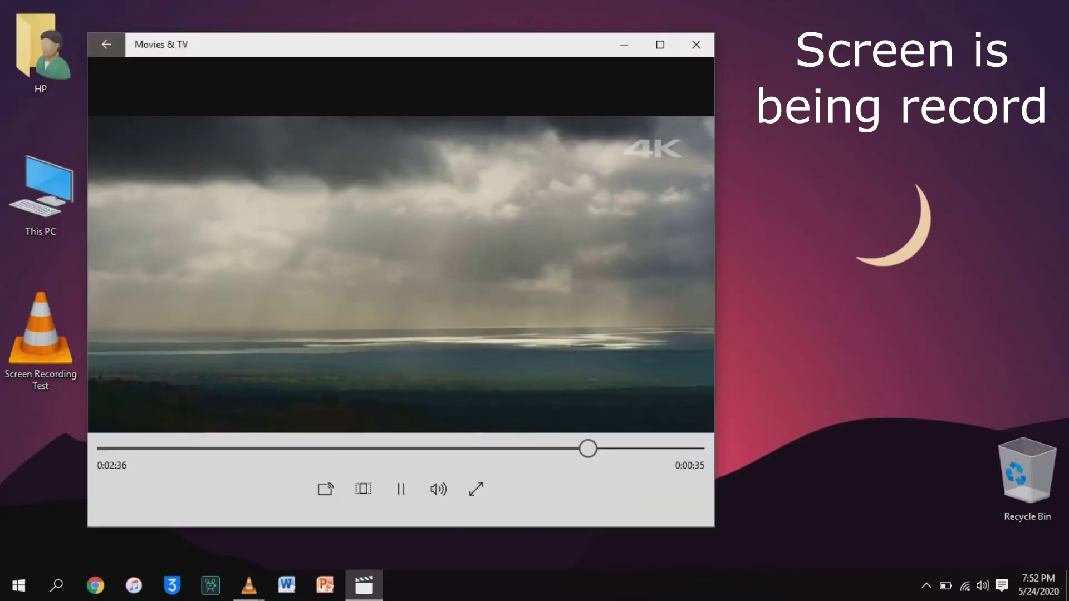
# Return to the Movies & TV player, reposition its window slightly, and close it
pyautogui.moveTo(401, 45); pyautogui.dragTo(390, 40)
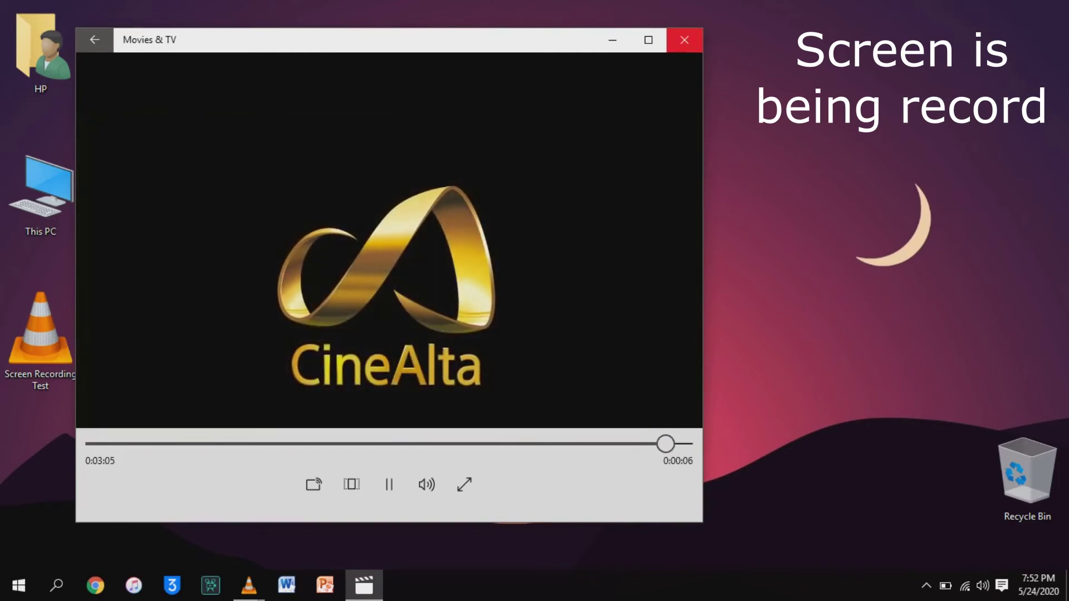
pyautogui.click(684, 40)
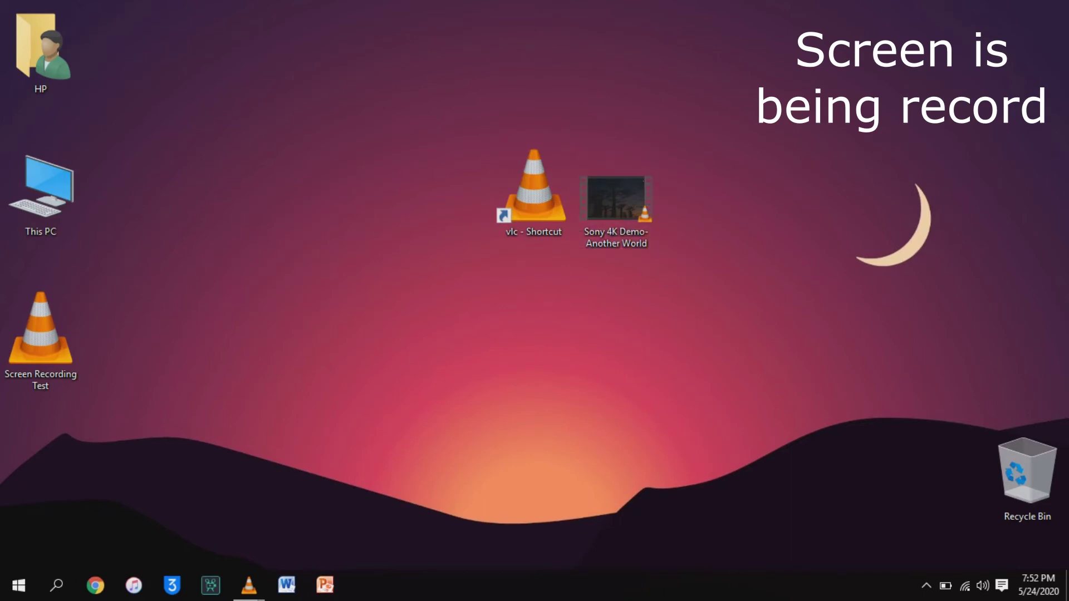
pyautogui.moveTo(67, 367); pyautogui.dragTo(7, 418)
pyautogui.click(134, 426)
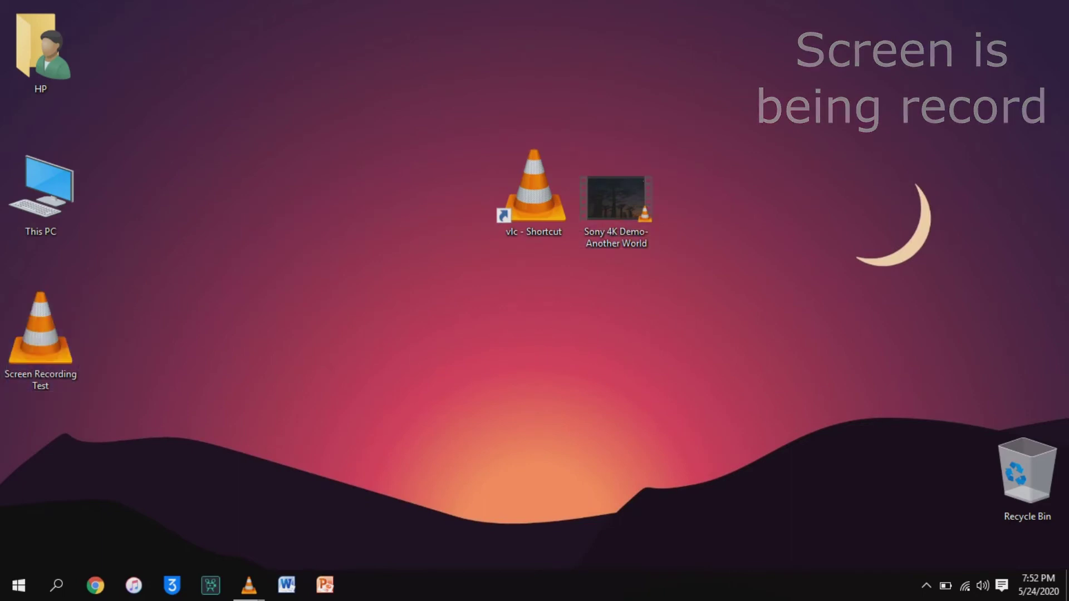
# End the desktop recording by closing the VLC windows that are converting the screen capture
pyautogui.moveTo(249, 584)
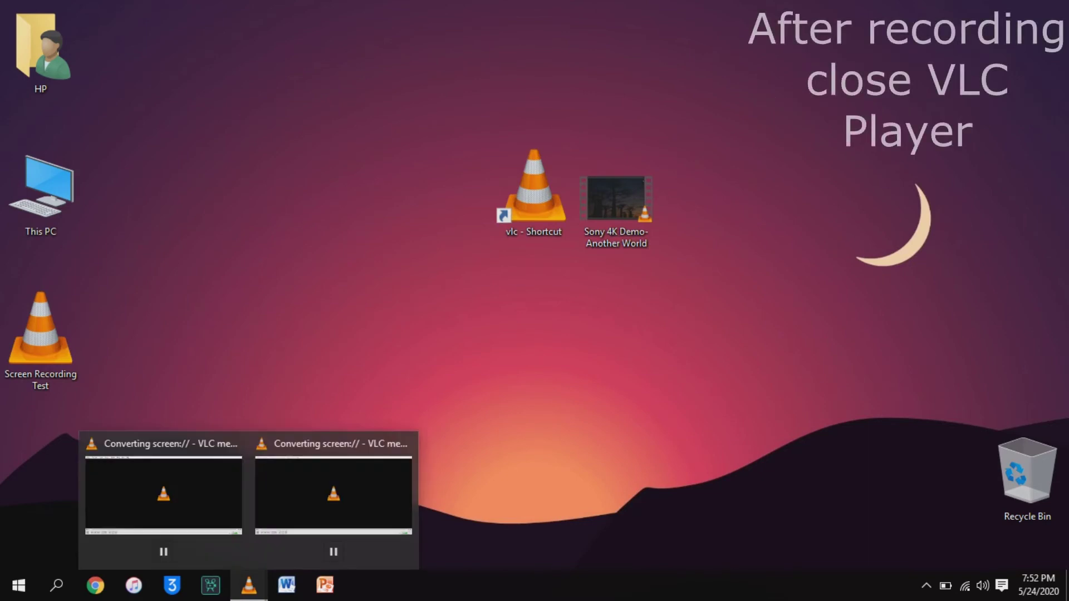
pyautogui.moveTo(334, 494)
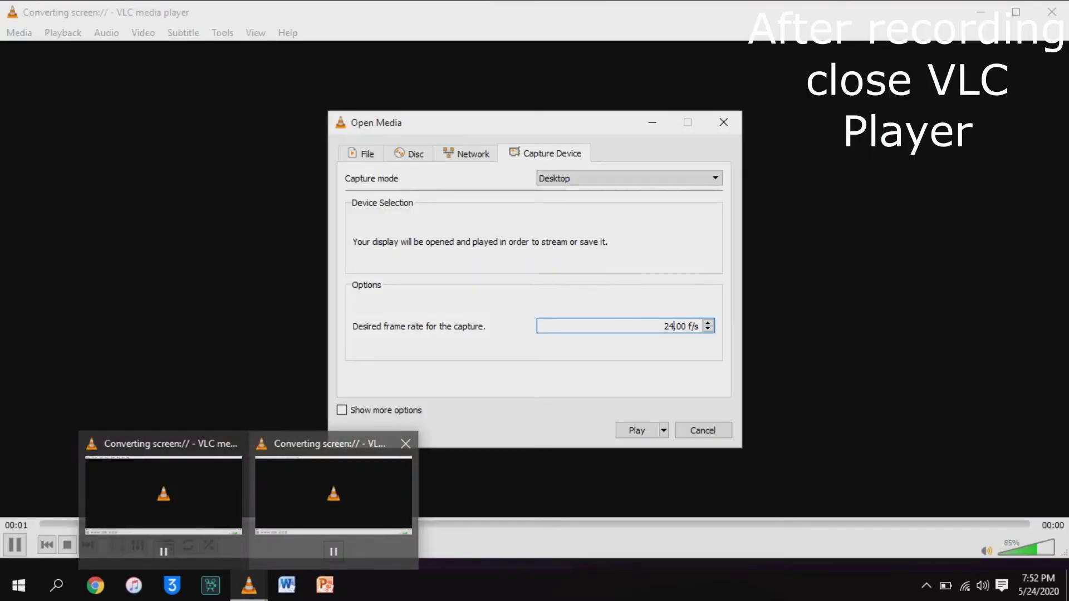
pyautogui.click(333, 494)
pyautogui.moveTo(249, 584)
pyautogui.click(163, 493)
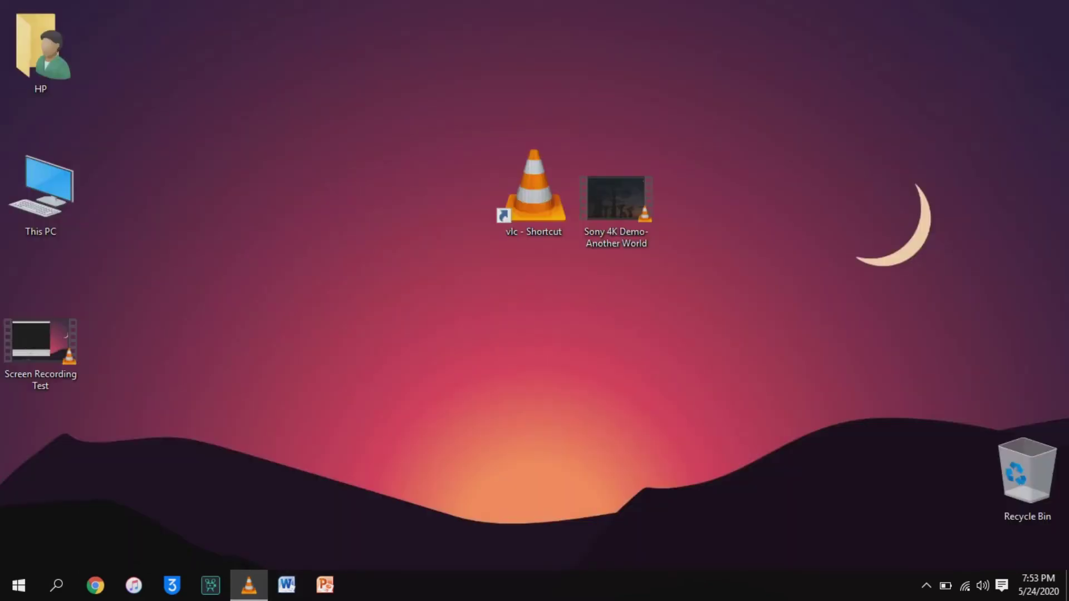
# Open the Screen Recording Test video from the desktop, watch it in full screen, and return to the windowed view
pyautogui.moveTo(160, 328); pyautogui.dragTo(0, 410)
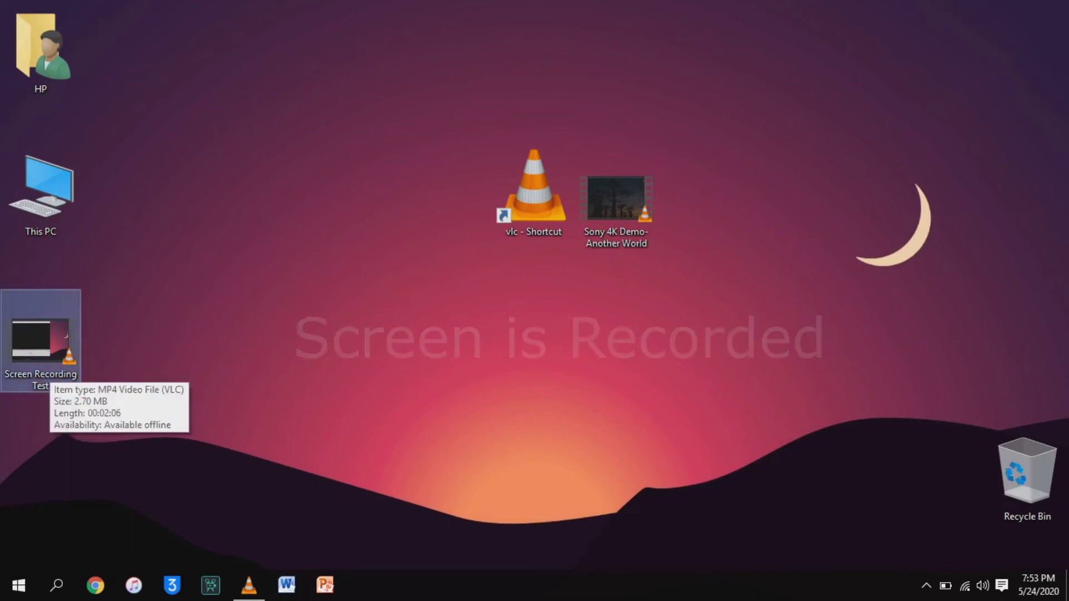
pyautogui.press('Return')
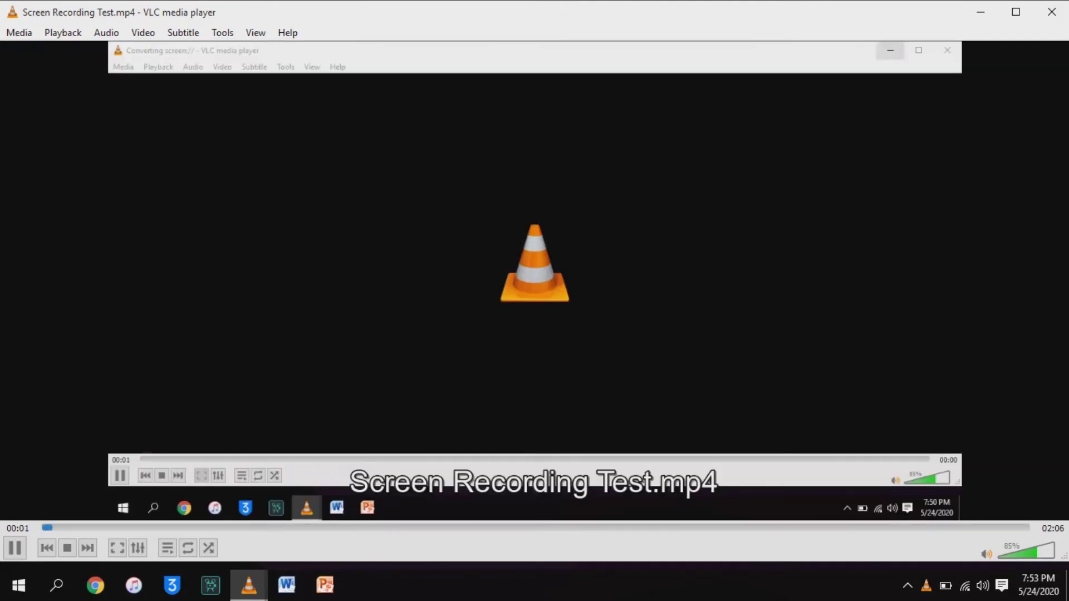
pyautogui.press('f')
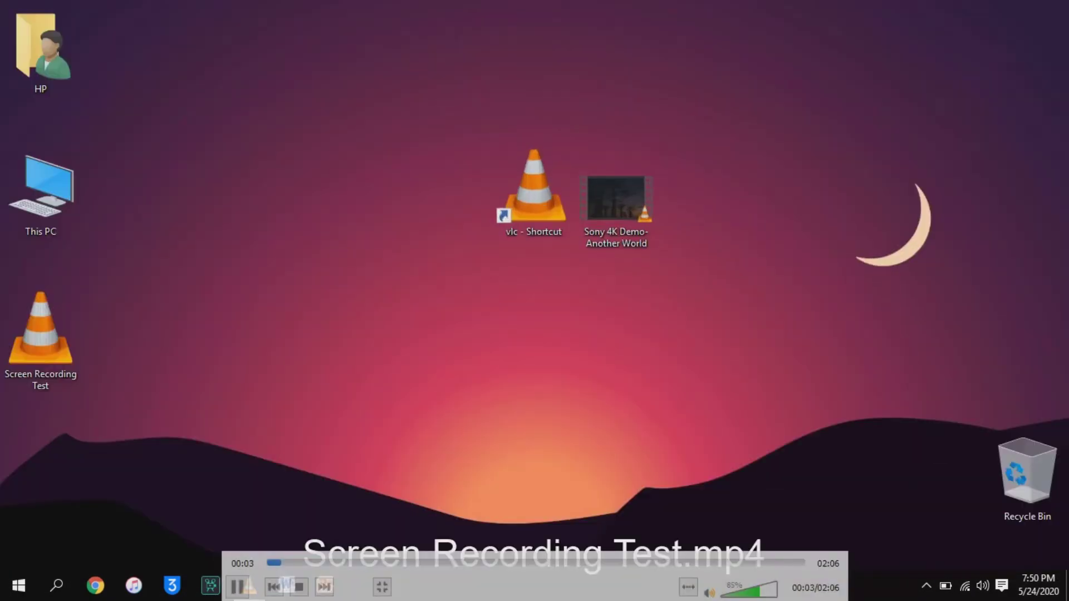
pyautogui.press('Escape')
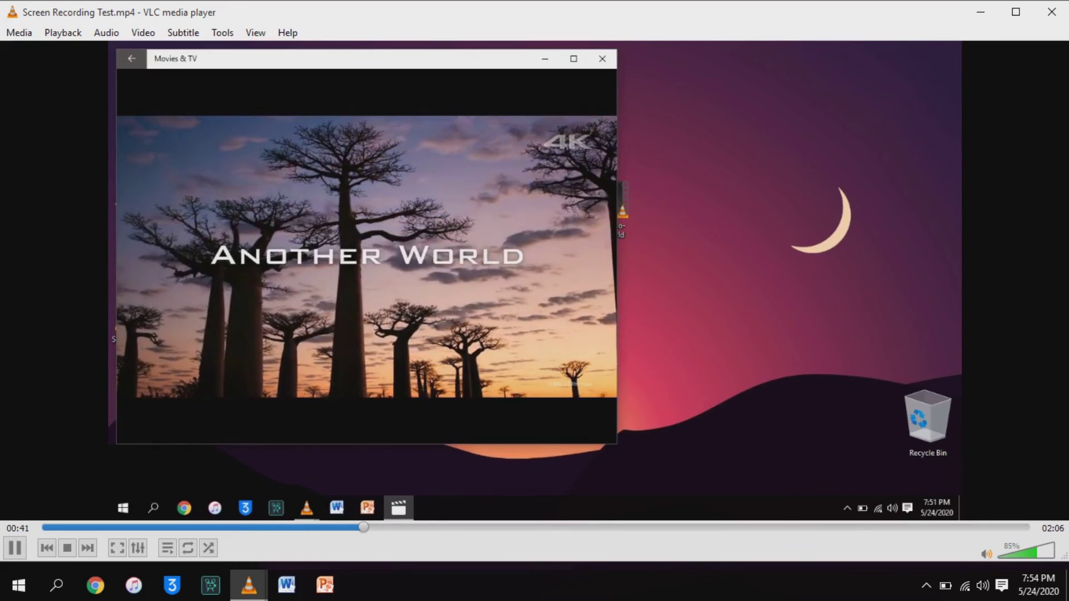
# Skip forward through the Screen Recording Test video in several jumps towards its end, and close the player
pyautogui.click(483, 527)
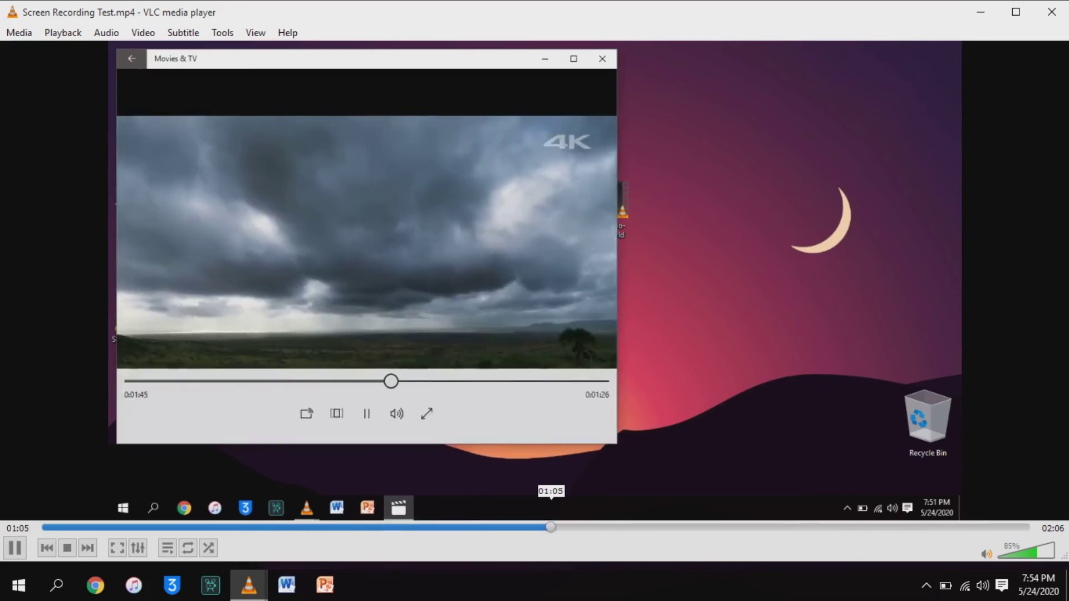
pyautogui.click(554, 527)
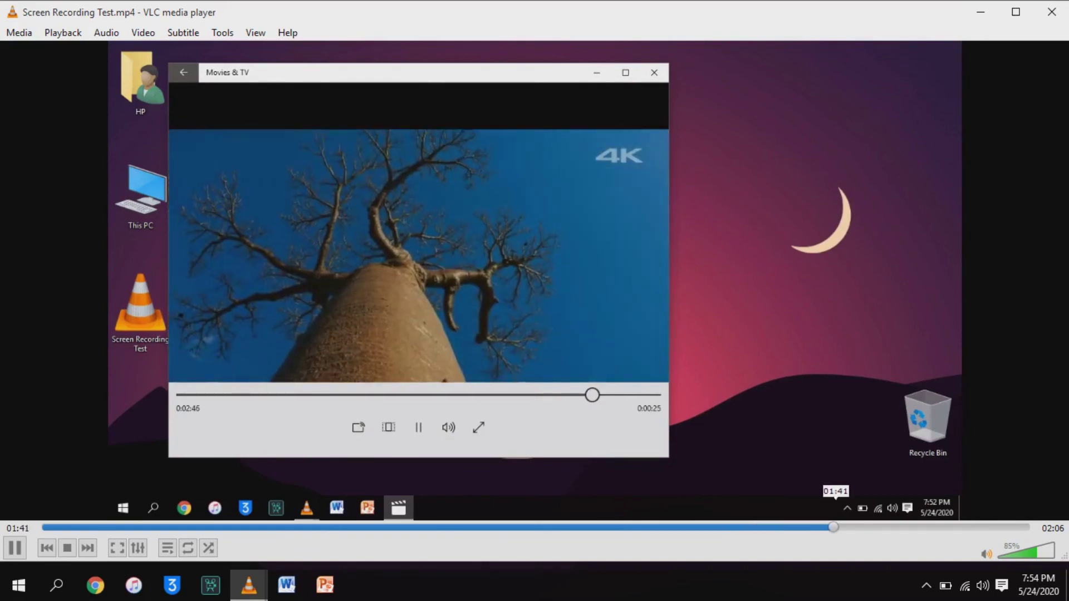
pyautogui.click(882, 527)
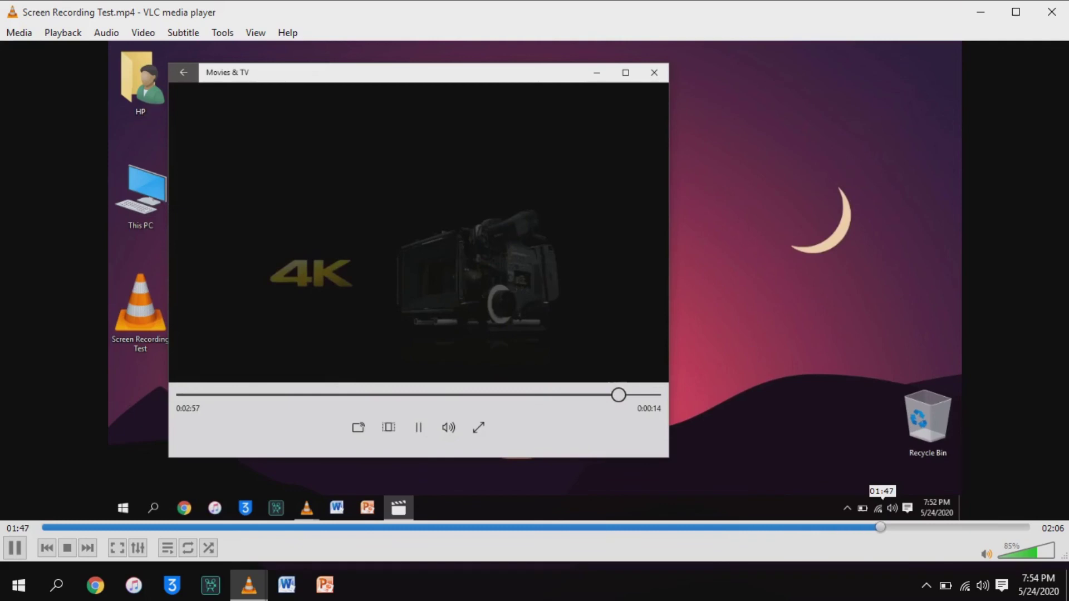
pyautogui.click(930, 527)
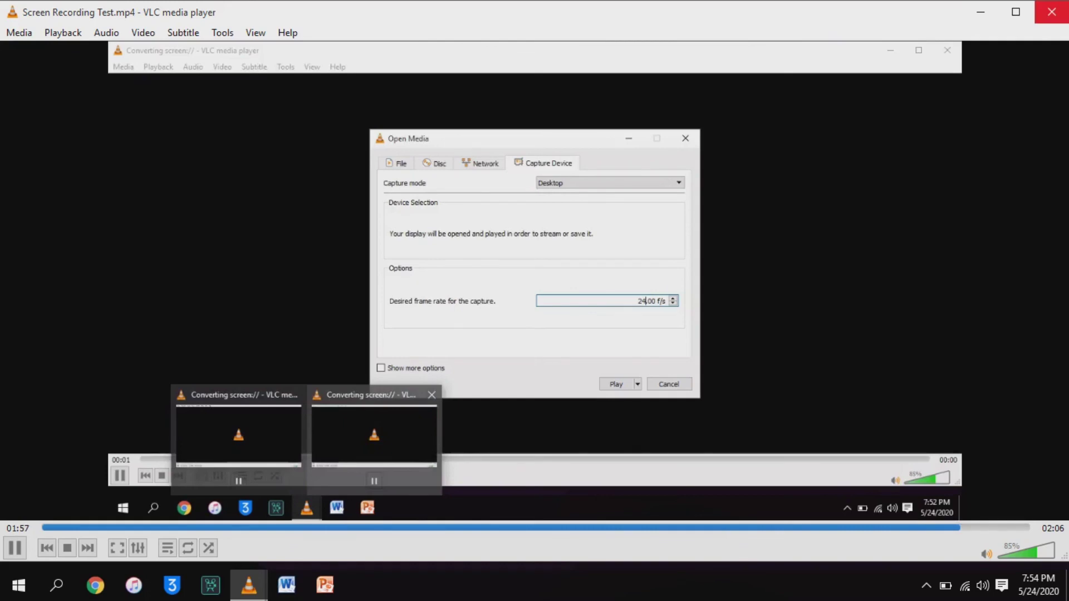
pyautogui.click(1052, 12)
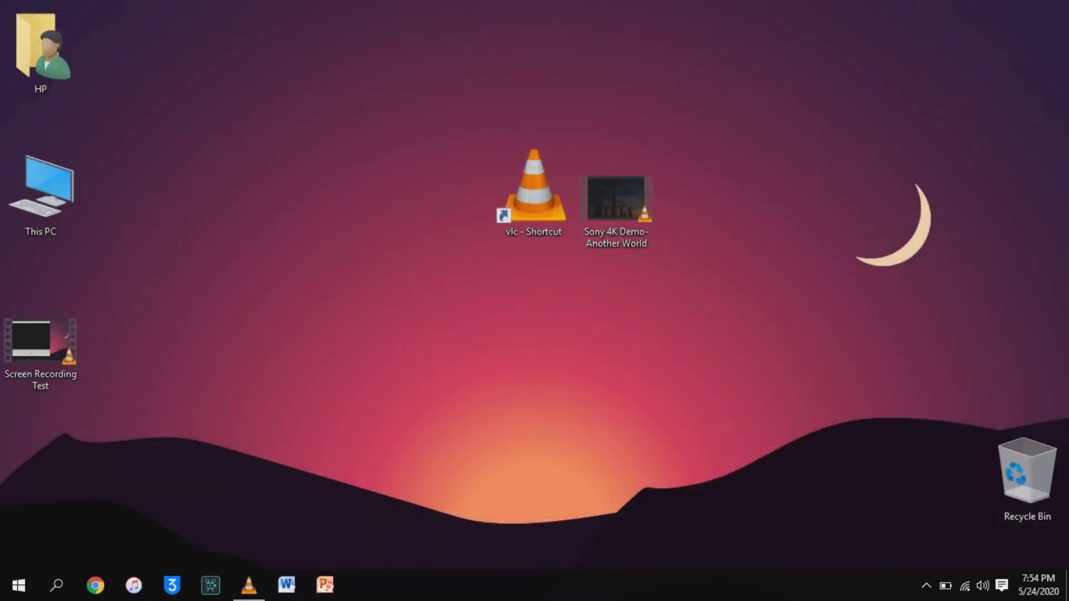
pyautogui.moveTo(144, 301); pyautogui.dragTo(2, 401)
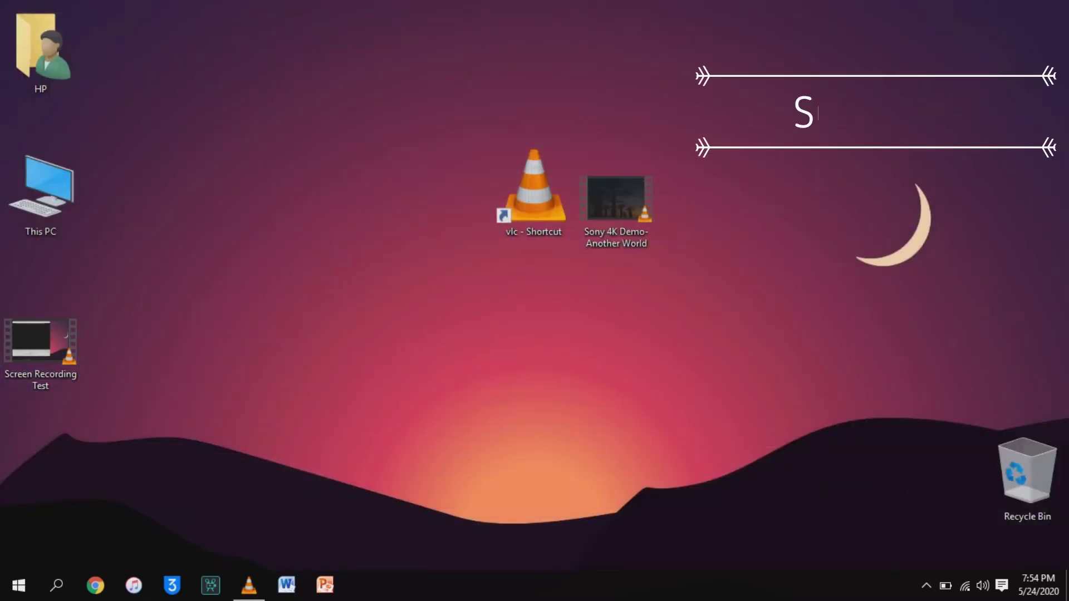